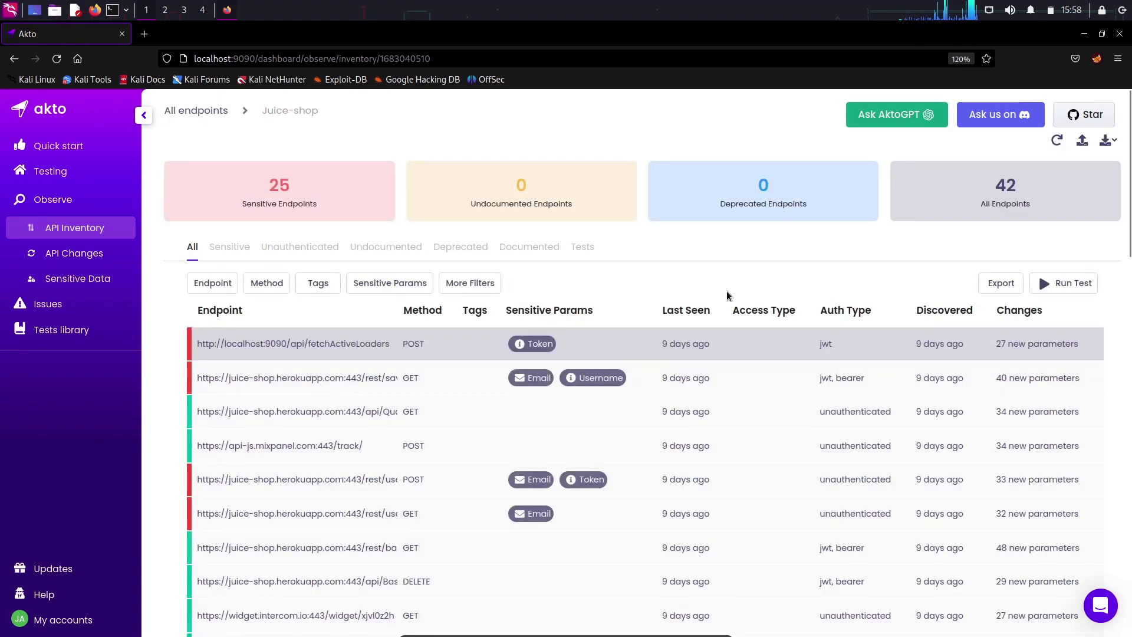
pyautogui.scroll(-5, 727, 295)
pyautogui.scroll(5, 727, 295)
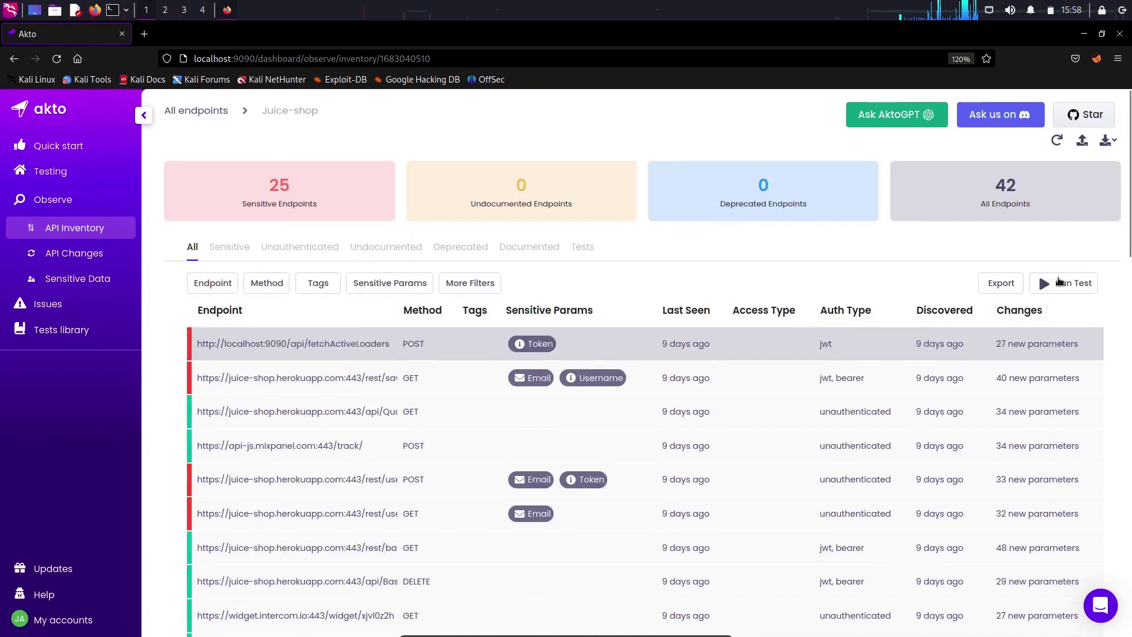
# In the Juice-shop test setup, deselect the BOLA, BFLA, BUA and rate limiting tests.
pyautogui.click(1059, 281)
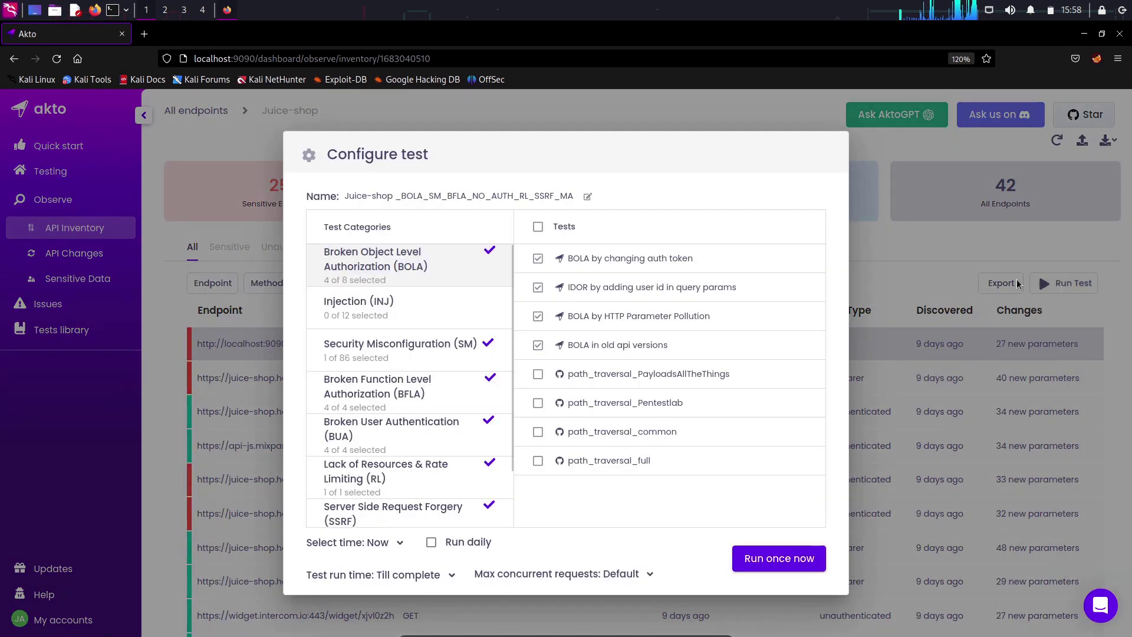
pyautogui.click(539, 227)
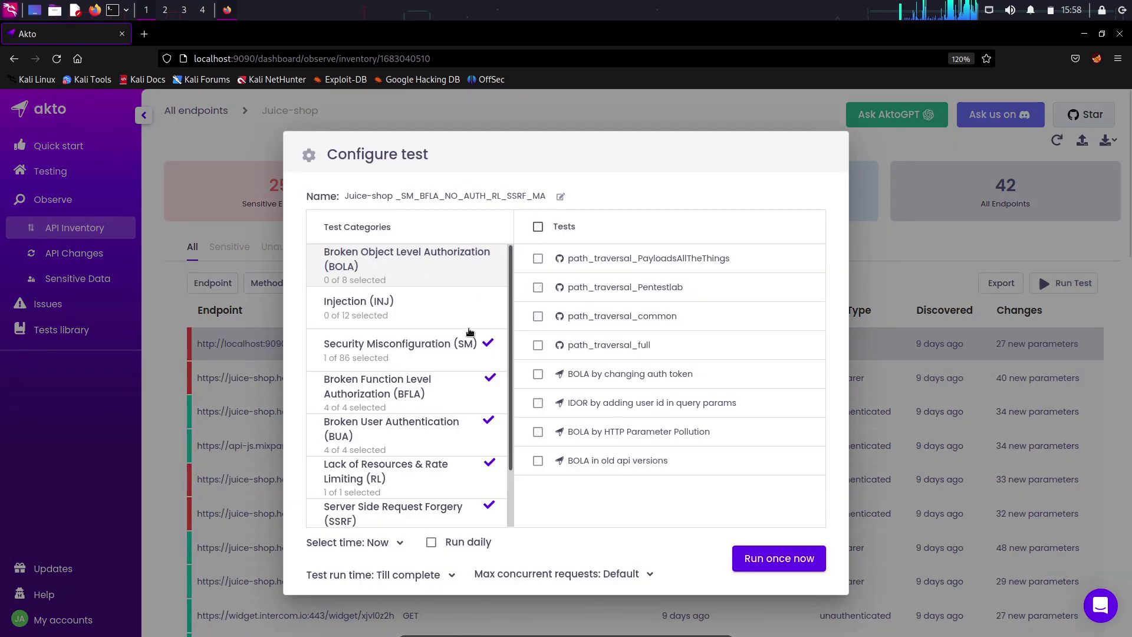
pyautogui.click(461, 390)
pyautogui.click(538, 227)
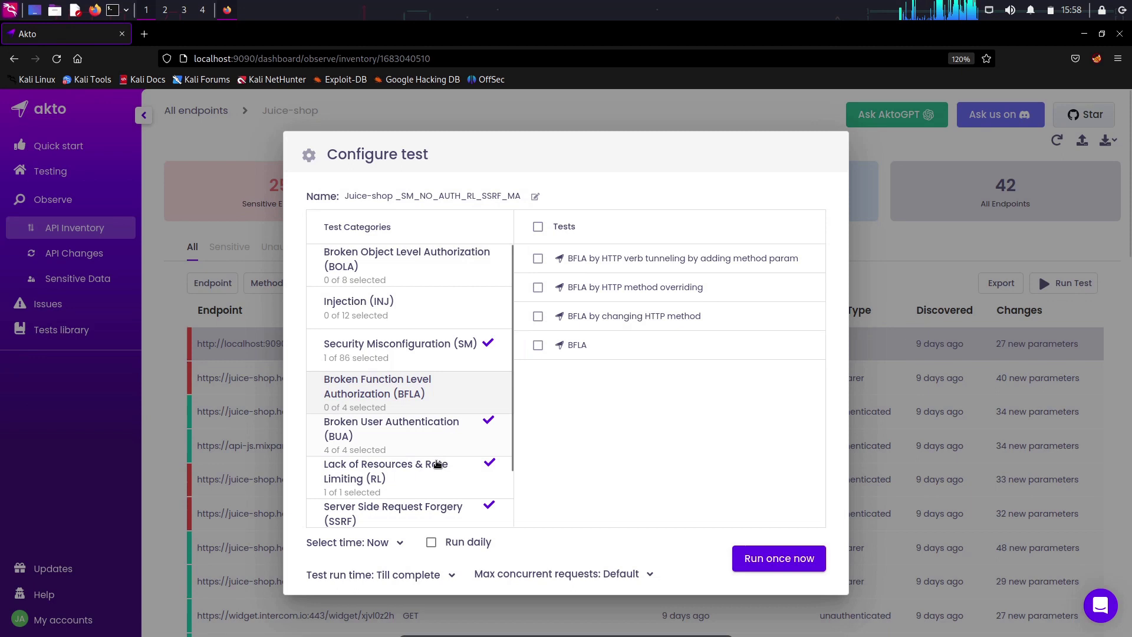
pyautogui.click(452, 438)
pyautogui.click(538, 227)
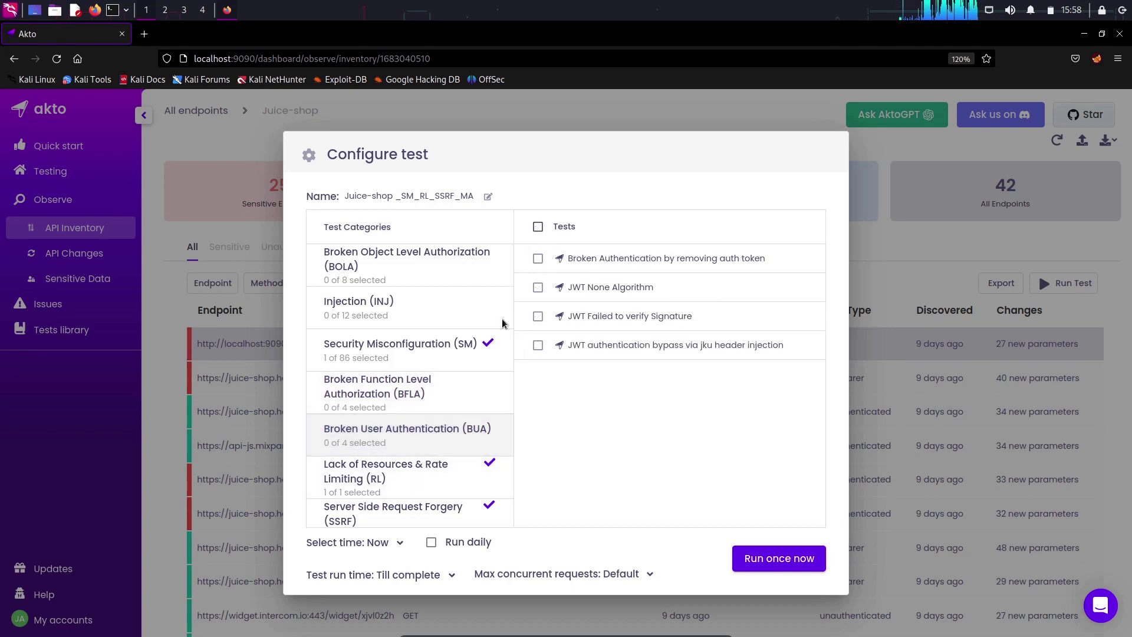
pyautogui.click(455, 471)
pyautogui.click(538, 227)
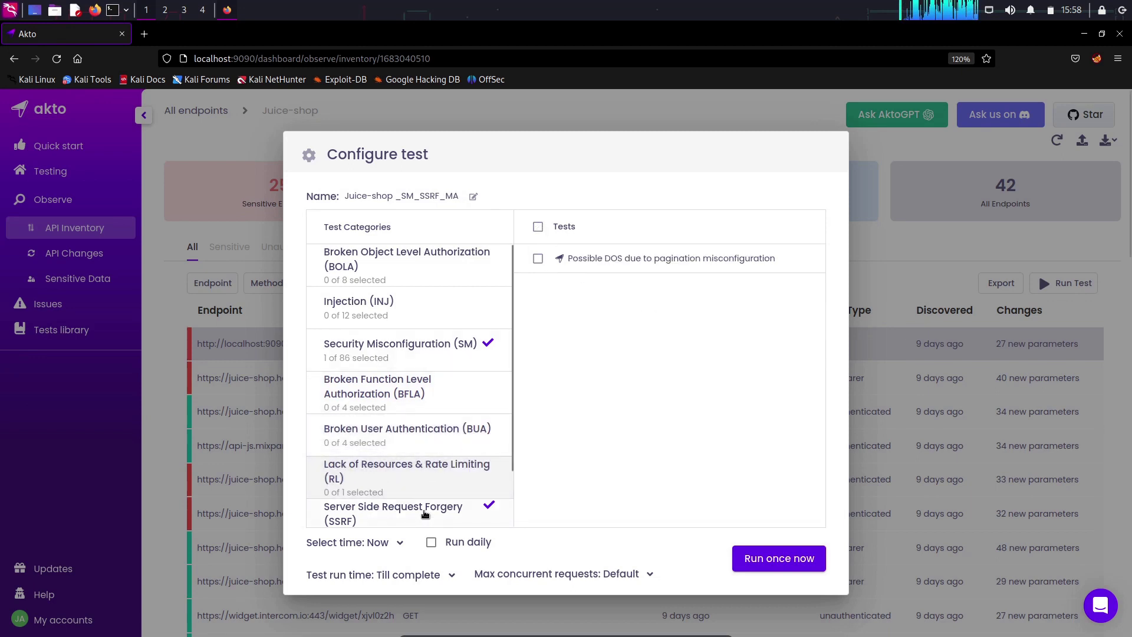
# Deselect the SSRF and Mass Assignment tests, and select all 86 Security Misconfiguration tests.
pyautogui.click(443, 513)
pyautogui.click(538, 227)
pyautogui.scroll(-2, 434, 431)
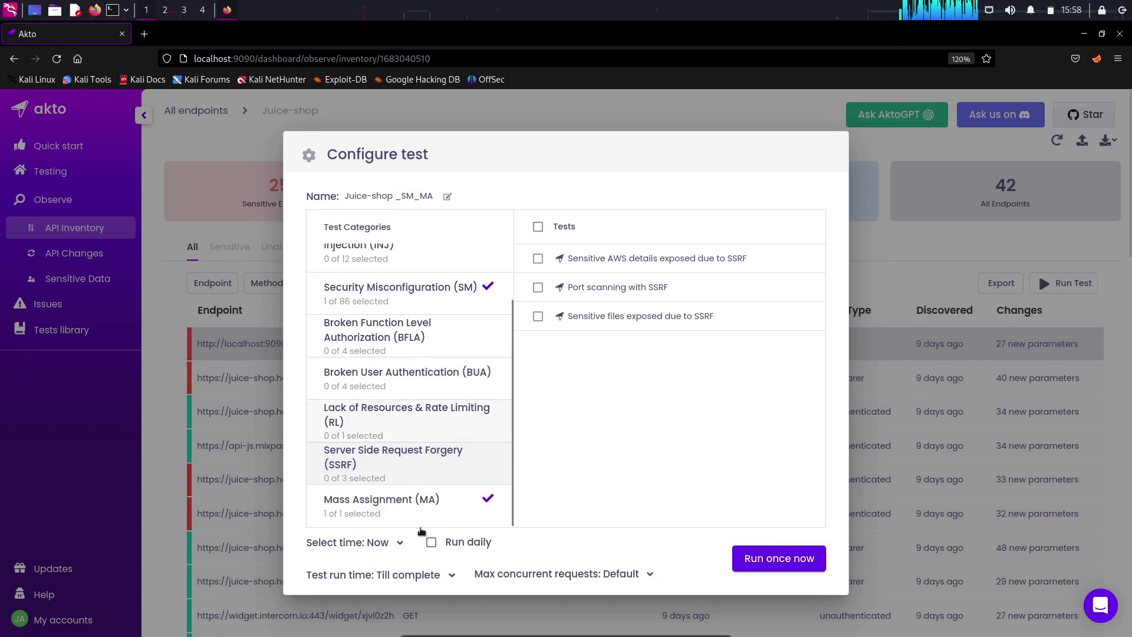
pyautogui.click(398, 505)
pyautogui.click(538, 226)
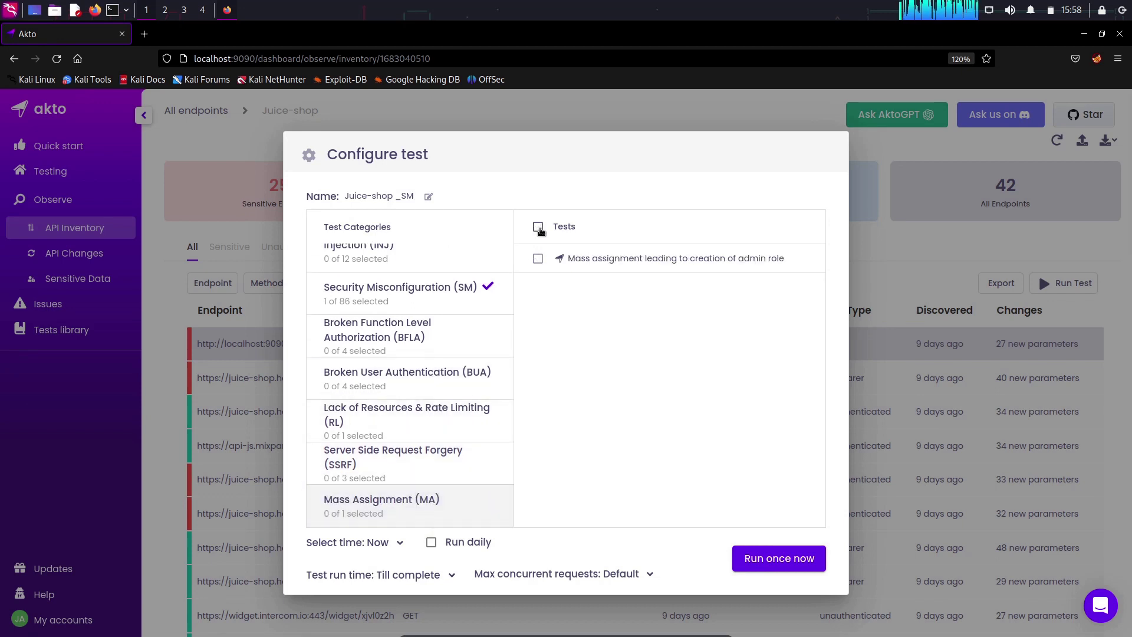
pyautogui.click(430, 292)
pyautogui.click(538, 227)
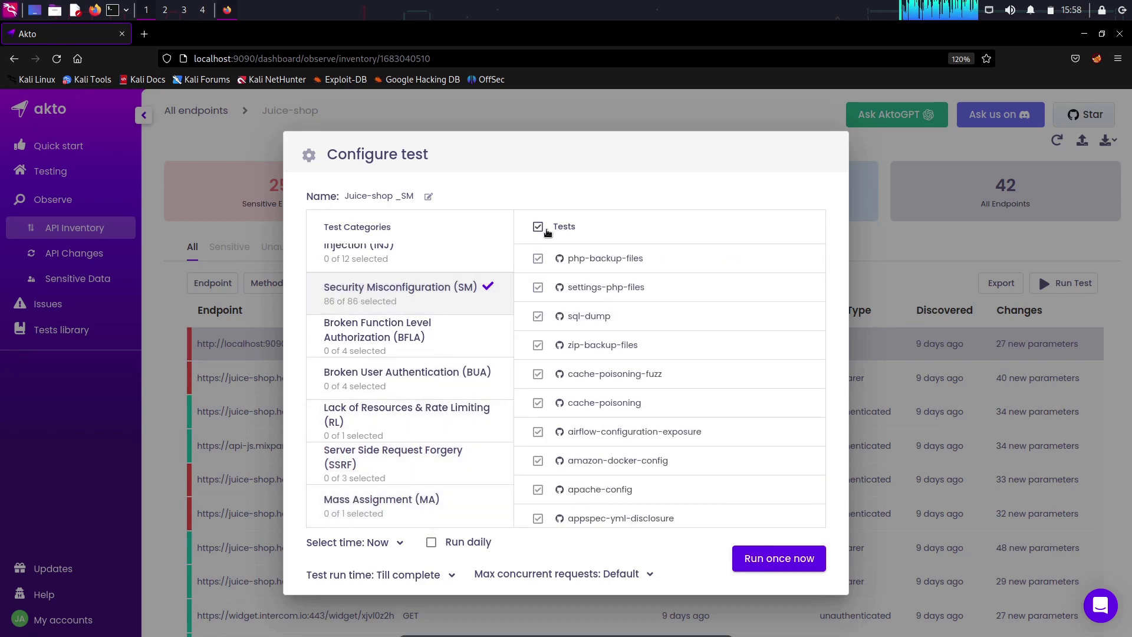
# Select only the prometheus-metrics Security Misconfiguration test and run it once now.
pyautogui.click(538, 226)
pyautogui.scroll(-3, 572, 400)
pyautogui.scroll(-2, 573, 399)
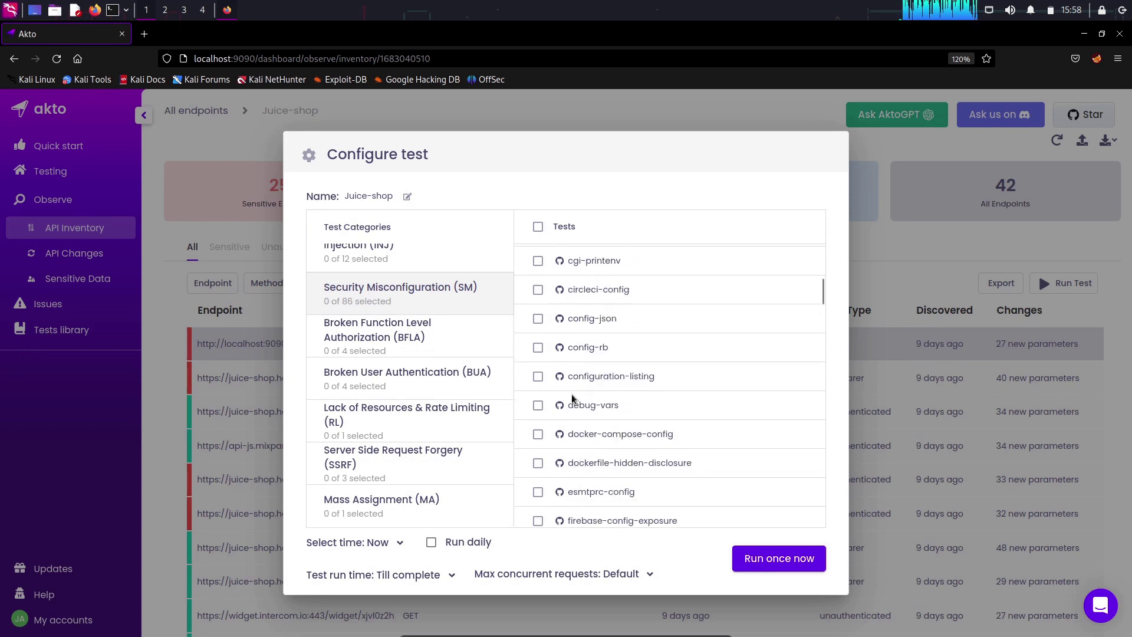
pyautogui.scroll(-2, 572, 399)
pyautogui.scroll(-2, 572, 400)
pyautogui.scroll(-2, 572, 398)
pyautogui.scroll(-2, 571, 396)
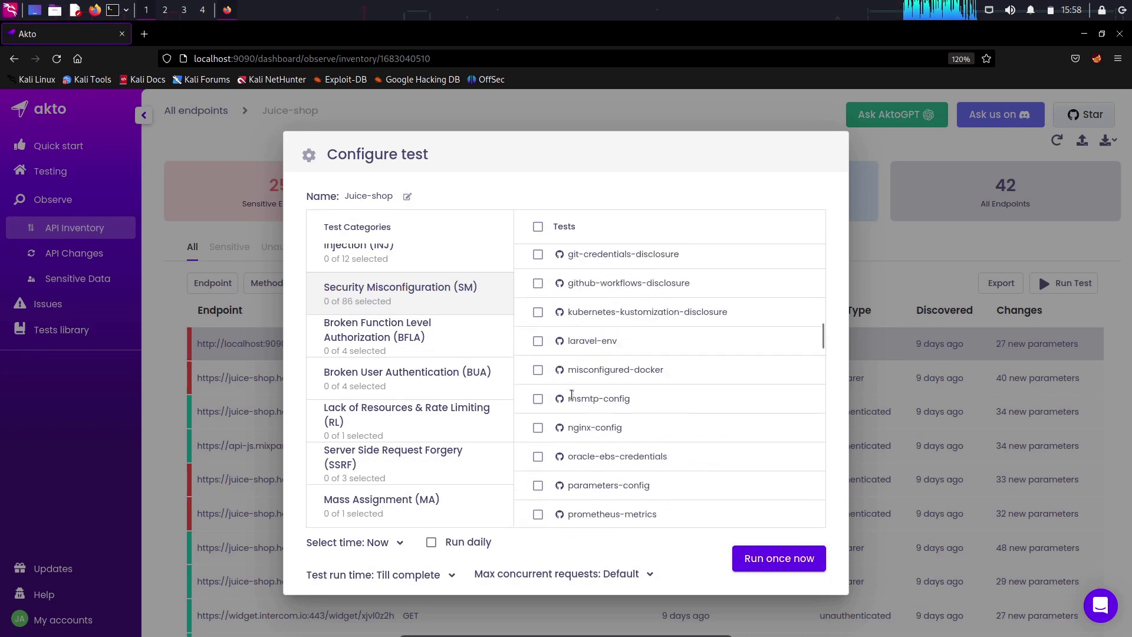
pyautogui.scroll(-2, 571, 395)
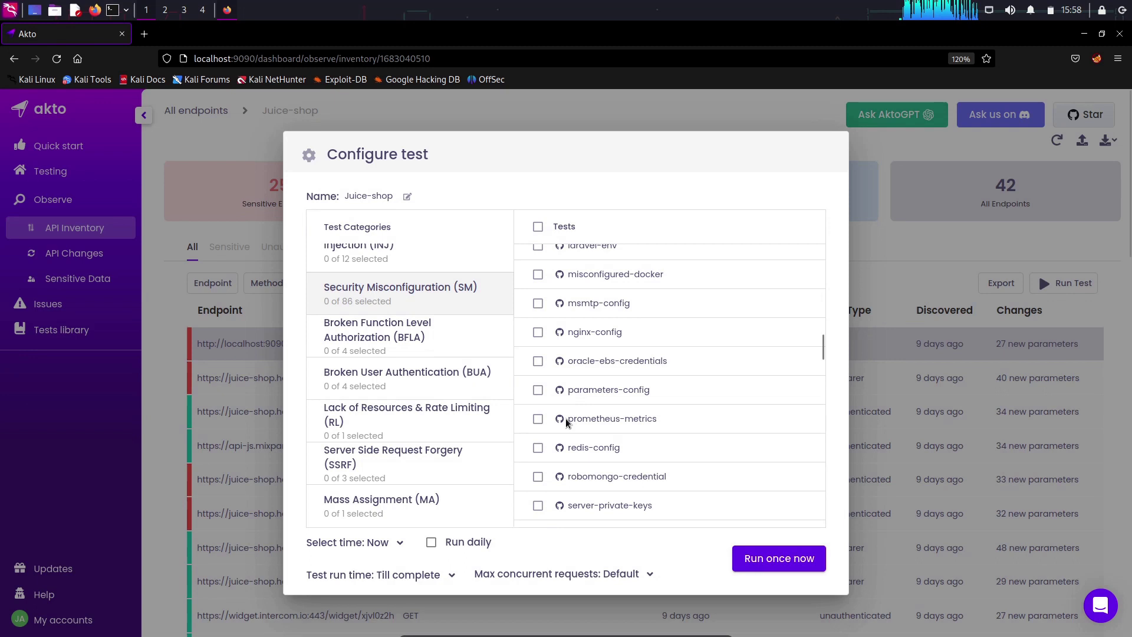
pyautogui.moveTo(570, 420); pyautogui.dragTo(669, 419)
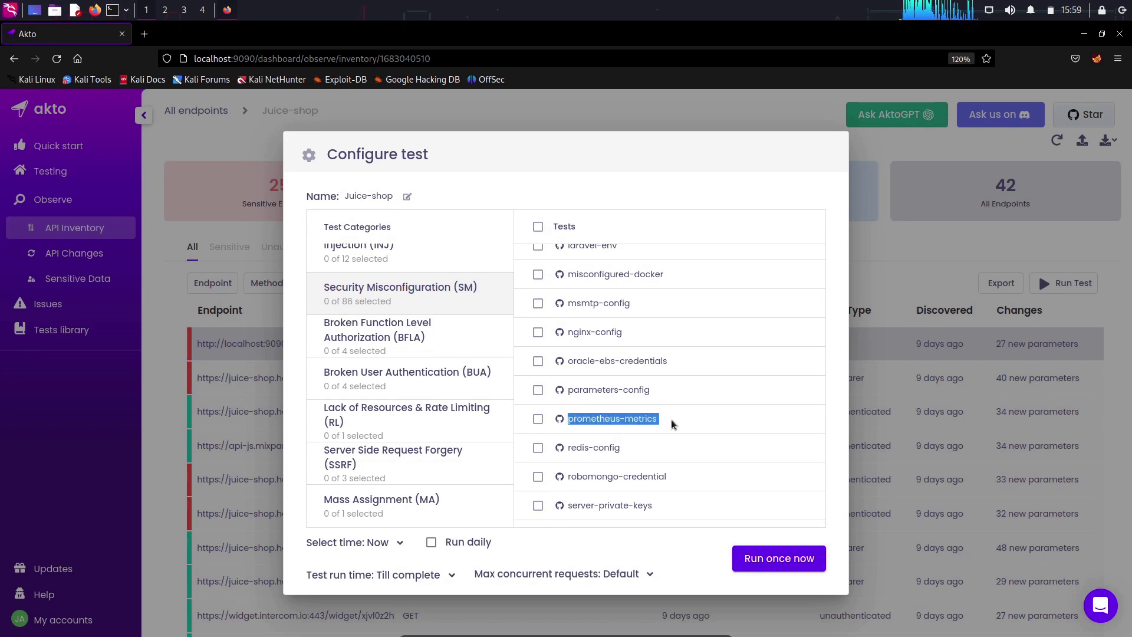
pyautogui.click(671, 419)
pyautogui.click(538, 419)
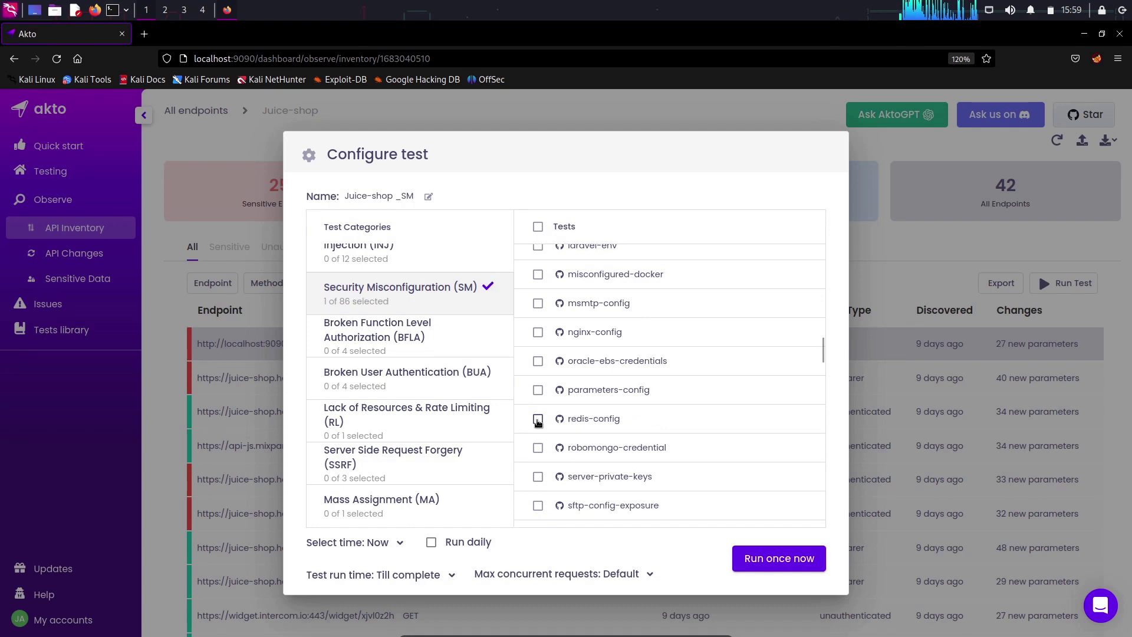
pyautogui.click(740, 561)
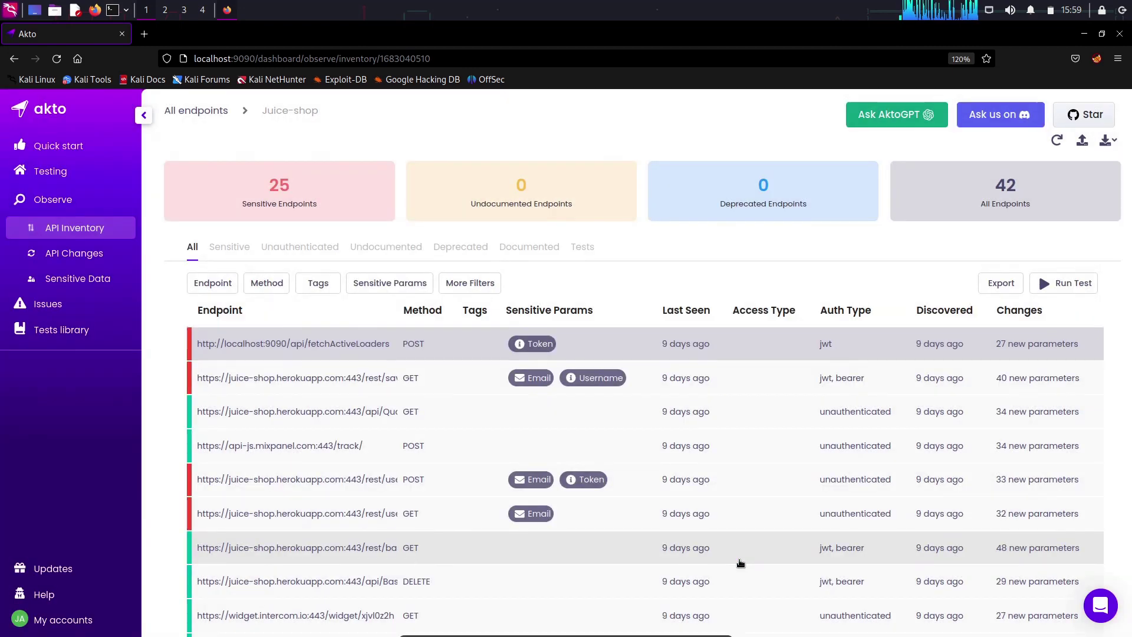
# Open the Juice-shop _SM run's 11 results and its high-severity misconfiguration finding.
pyautogui.click(88, 183)
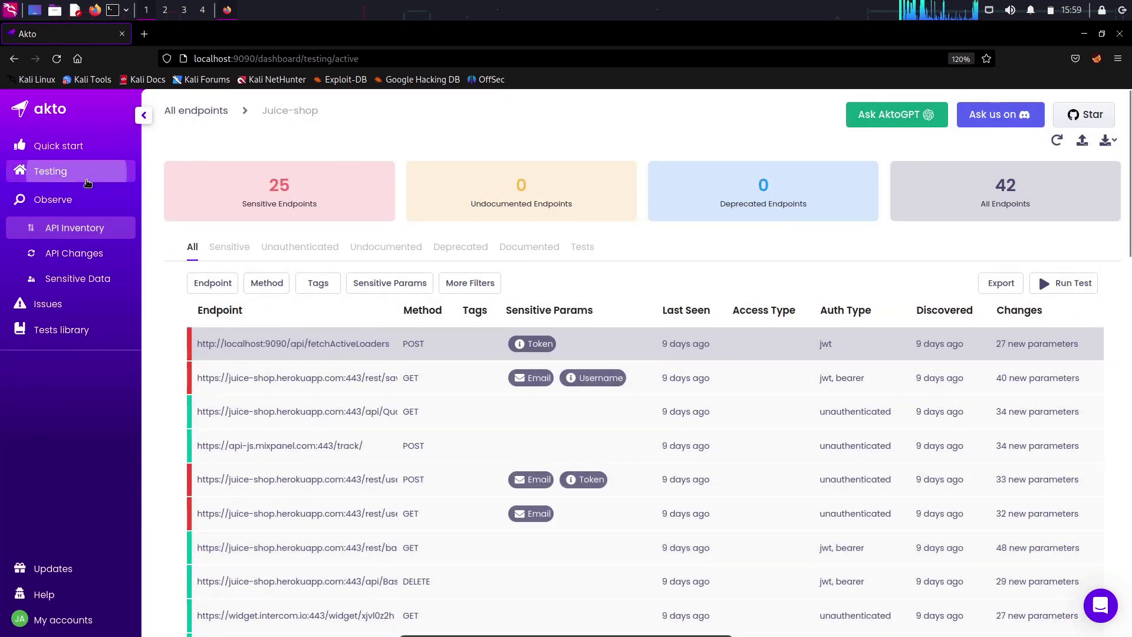
pyautogui.click(207, 350)
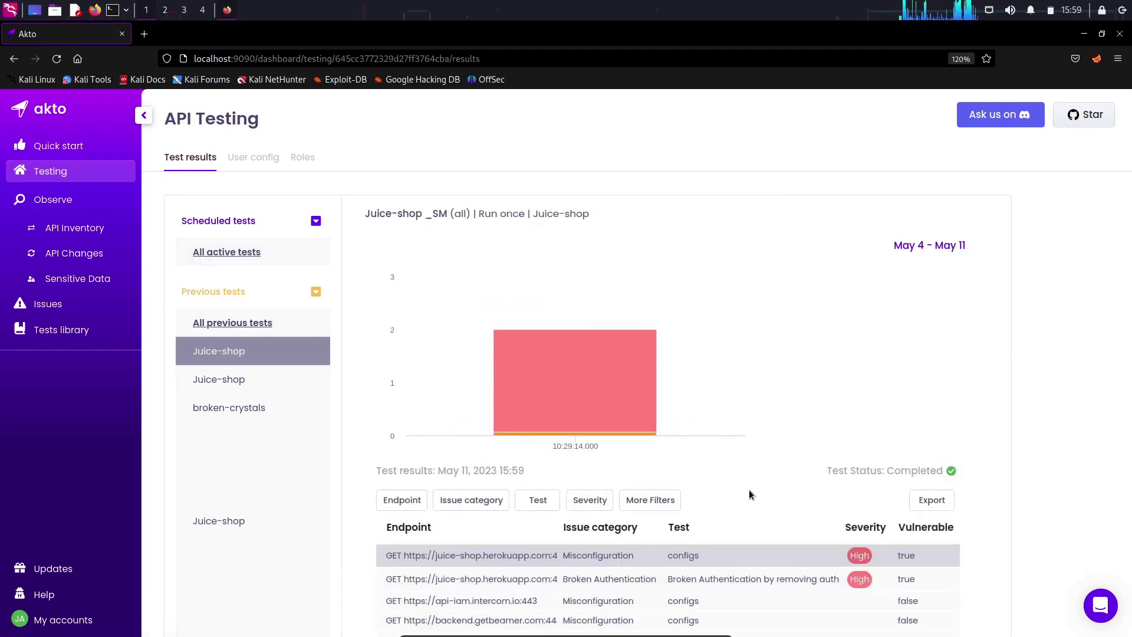
pyautogui.scroll(-2, 749, 495)
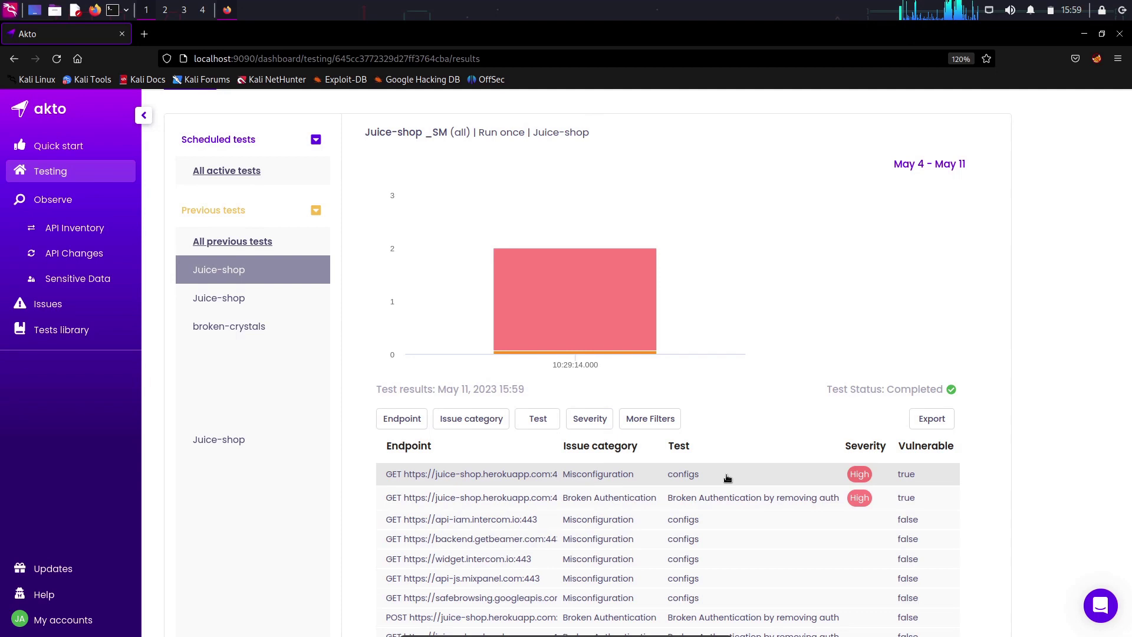
pyautogui.click(727, 479)
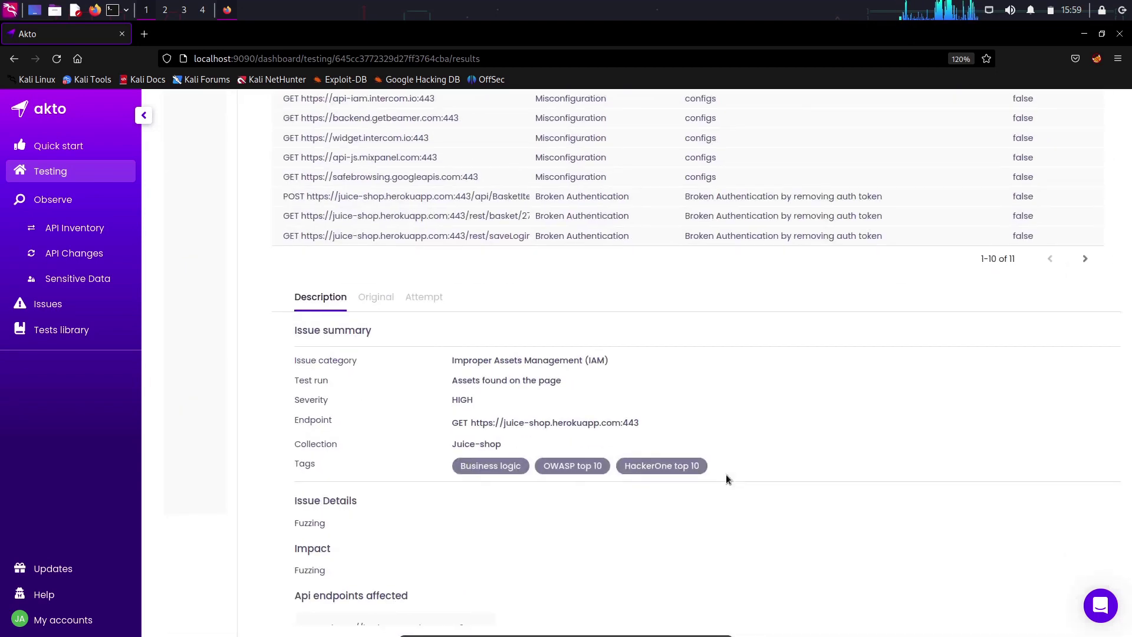
pyautogui.scroll(-3, 726, 478)
pyautogui.scroll(1, 726, 478)
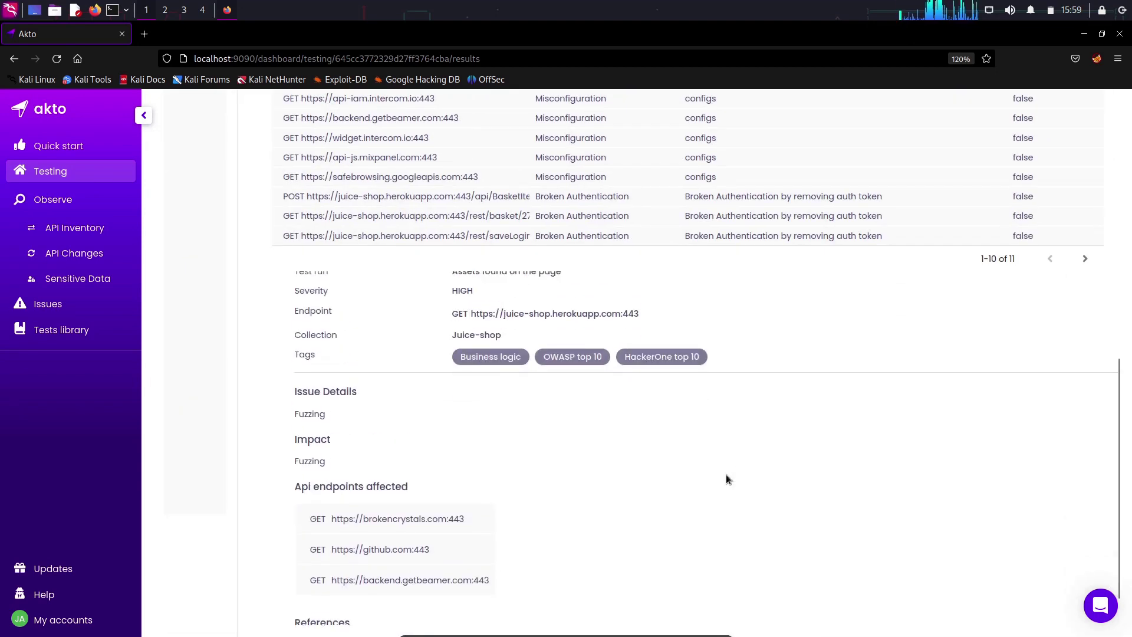
pyautogui.scroll(2, 726, 478)
pyautogui.scroll(1, 726, 478)
# Review the Original and Attempt views, where GET /metrics returns 200 with a metrics payload.
pyautogui.click(375, 296)
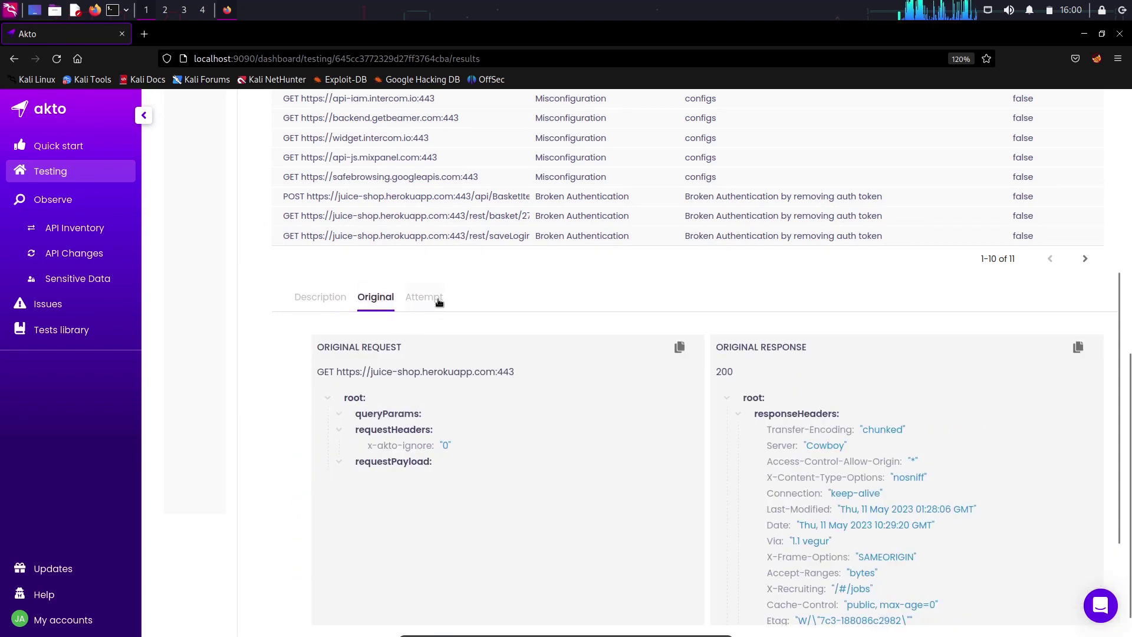
pyautogui.click(424, 297)
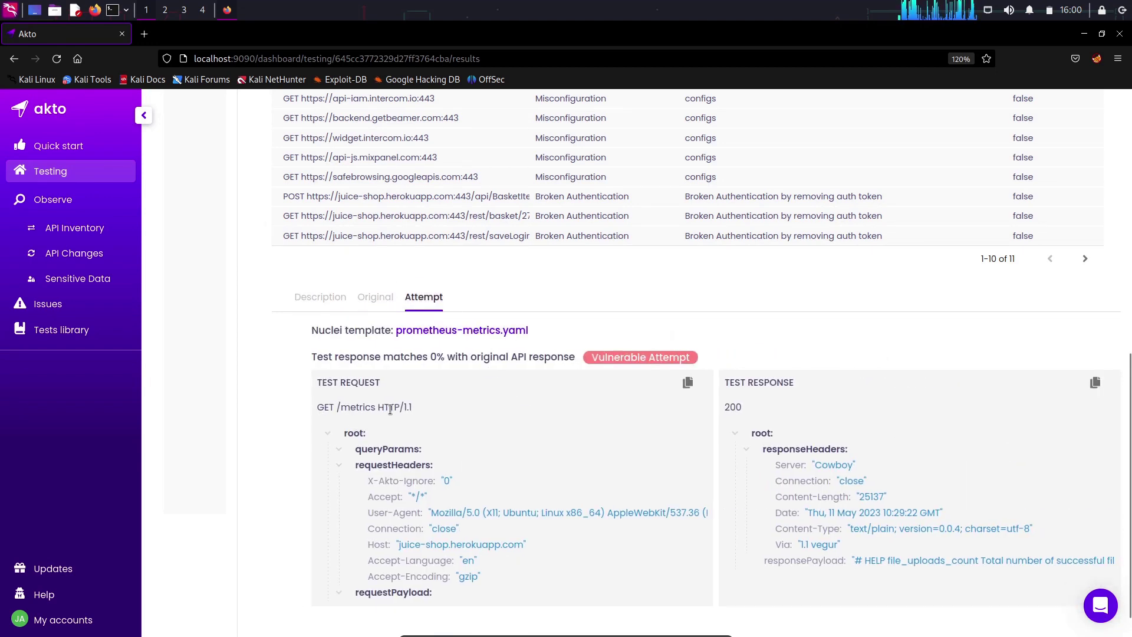
pyautogui.moveTo(379, 407); pyautogui.dragTo(336, 408)
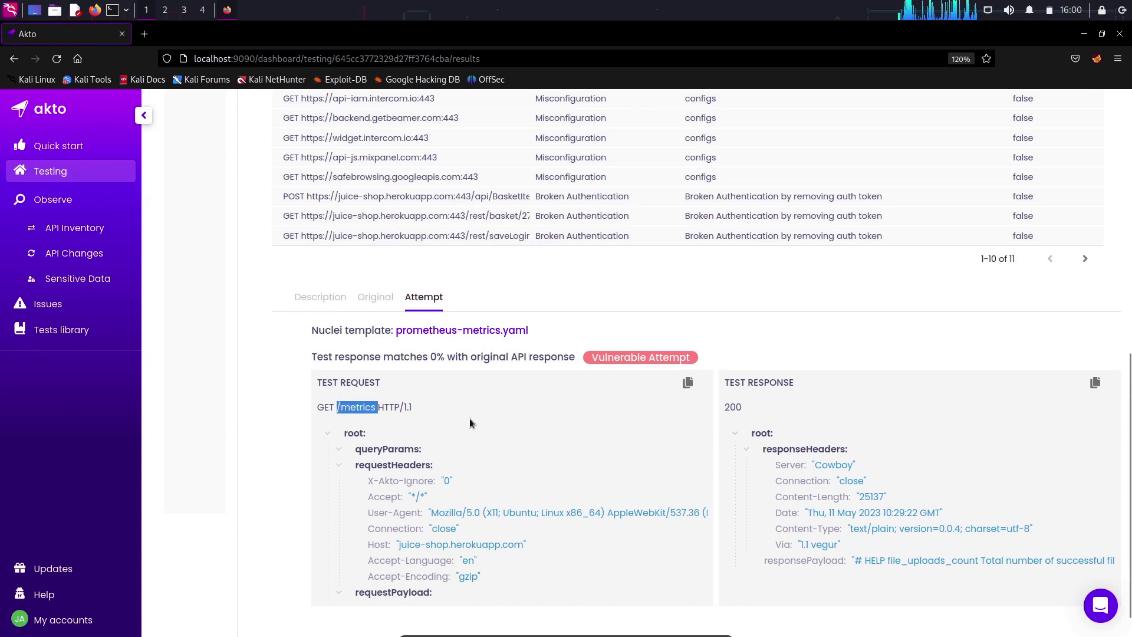
pyautogui.click(501, 427)
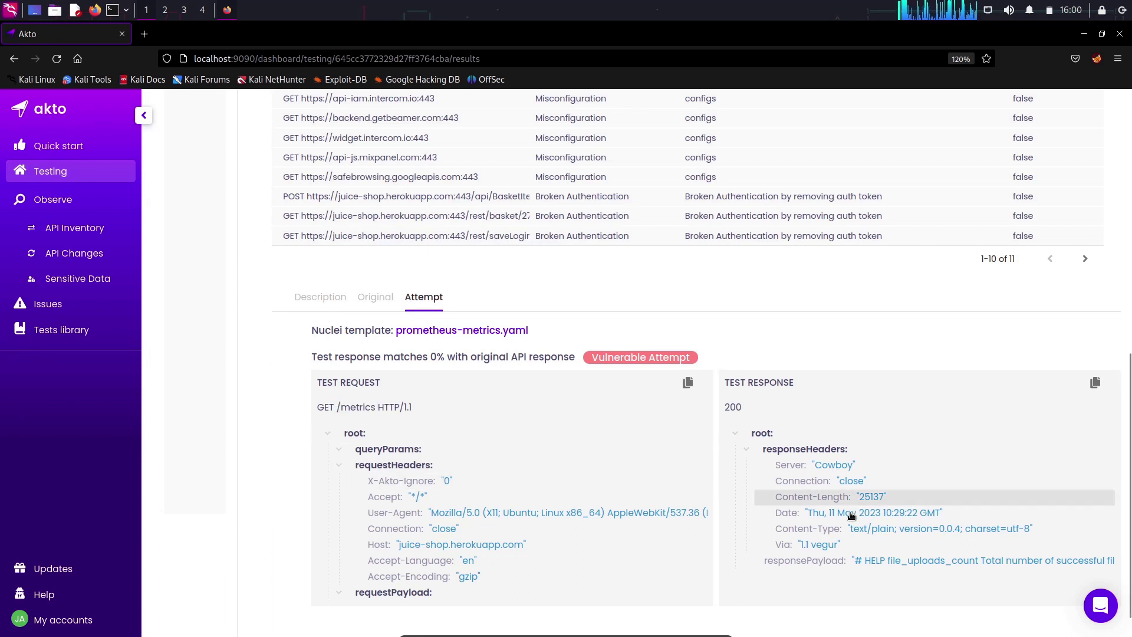
pyautogui.scroll(-1, 902, 531)
pyautogui.click(903, 532)
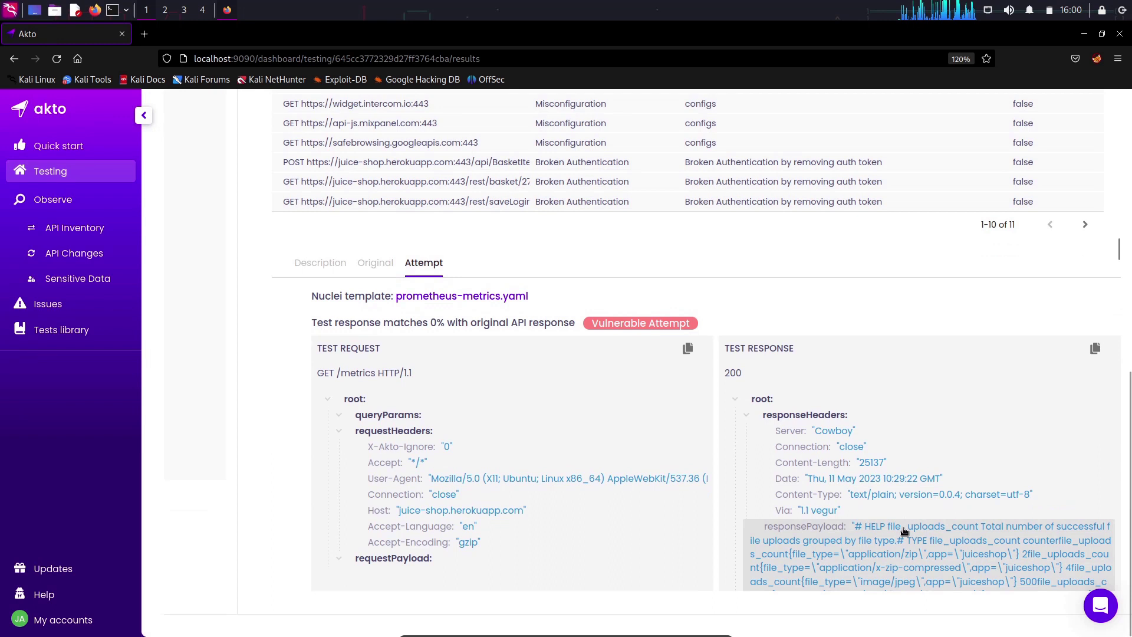
pyautogui.click(904, 531)
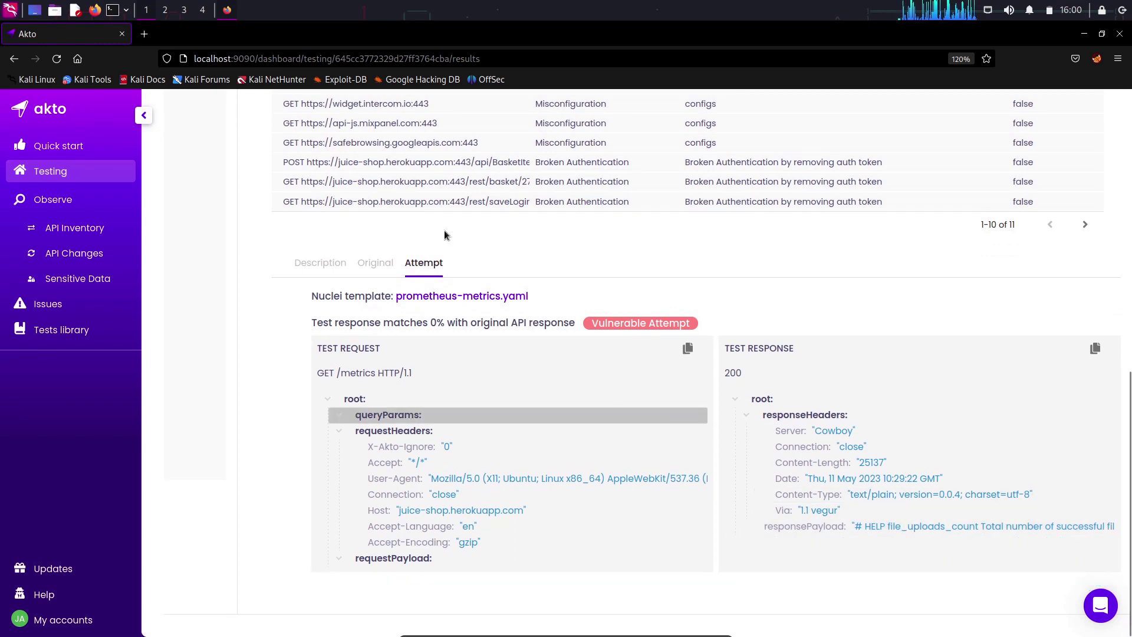
# In a new tab, load juice-shop.herokuapp.com/metrics, removing the '#' from the address.
pyautogui.click(150, 39)
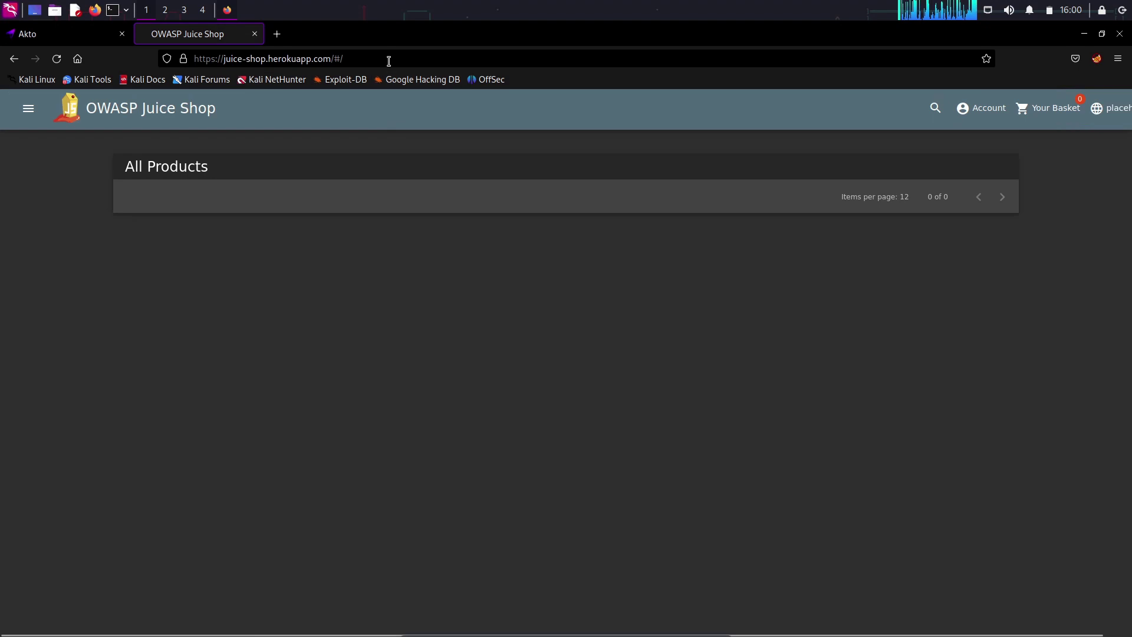
pyautogui.click(386, 59)
pyautogui.write('metrics')
pyautogui.press('Return')
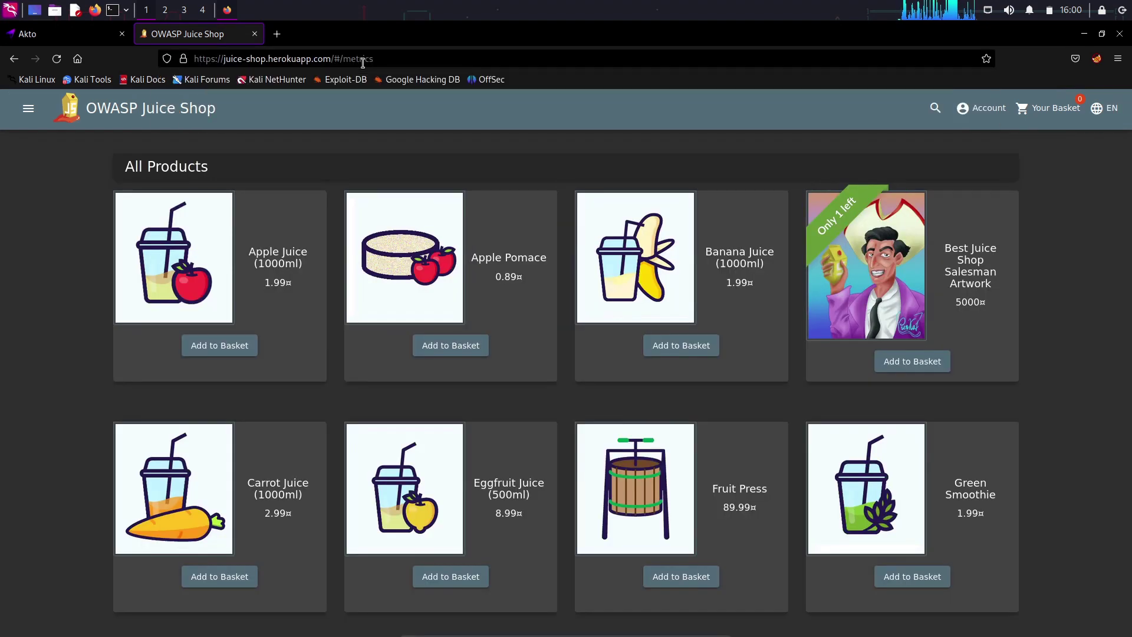
pyautogui.click(340, 58)
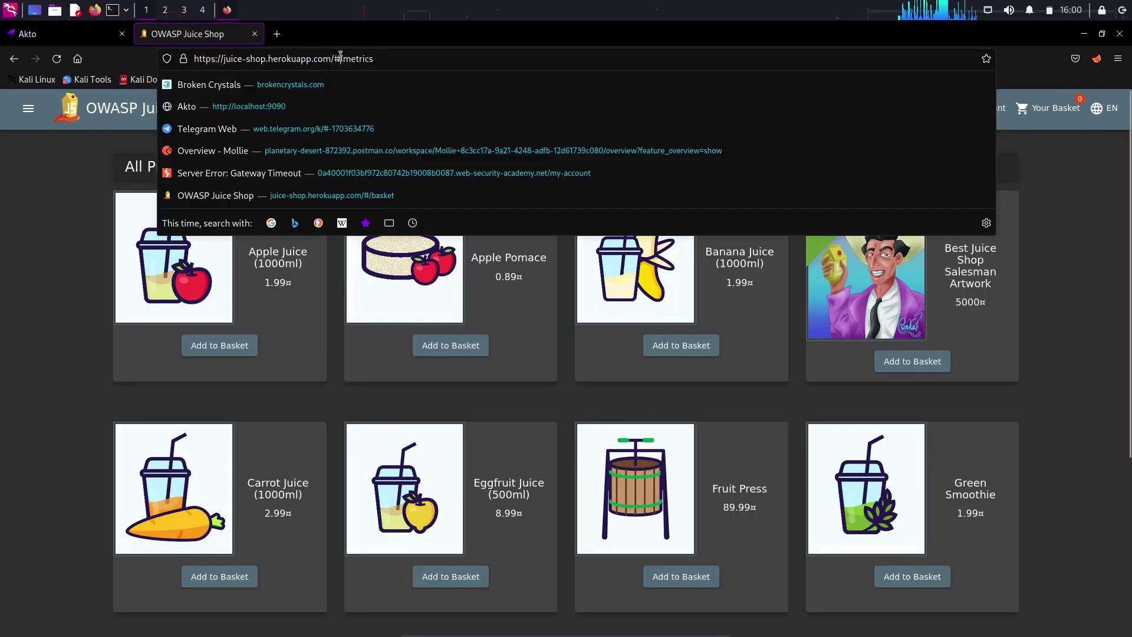
pyautogui.press('BackSpace')
pyautogui.press('Return')
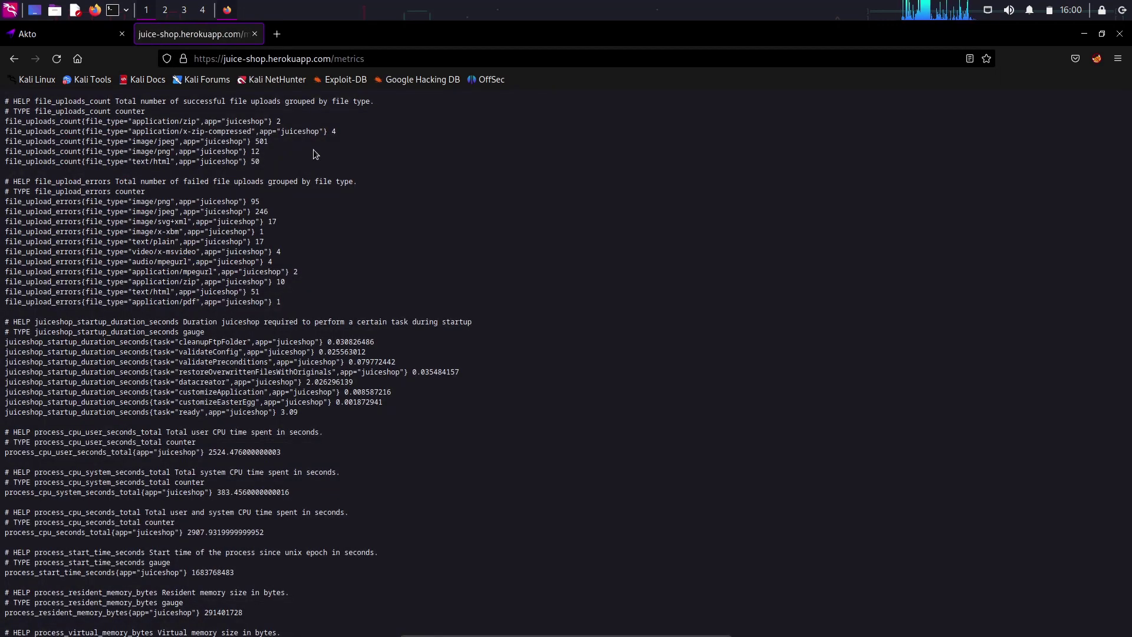
pyautogui.scroll(-2, 313, 154)
pyautogui.scroll(-5, 314, 154)
pyautogui.scroll(-5, 314, 155)
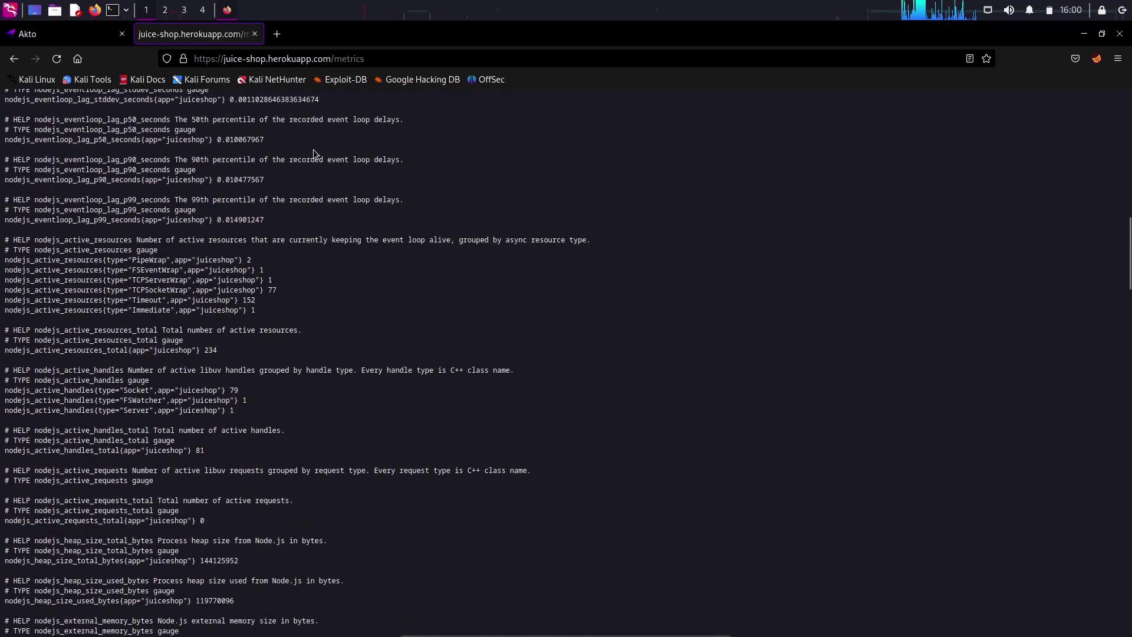